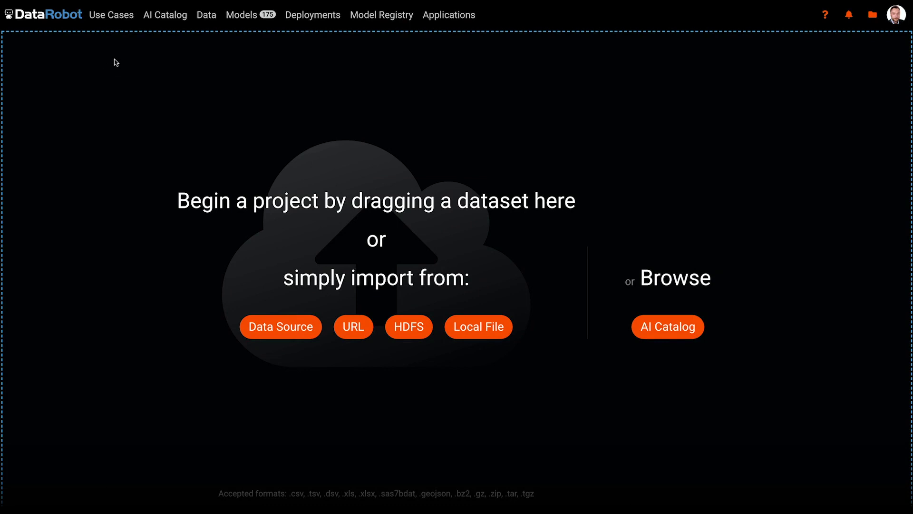
# Open the HR Job Applications dataset from the AI Catalog and view its sample rows
pyautogui.click(157, 16)
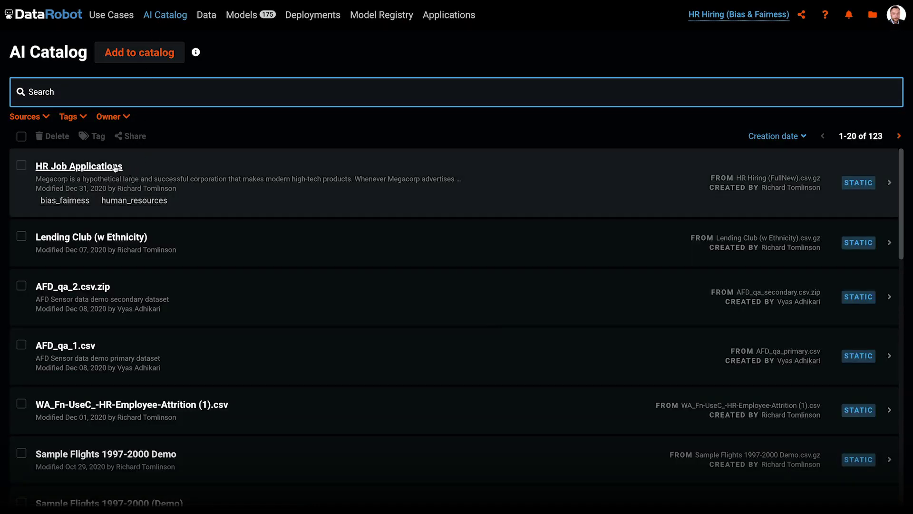
pyautogui.click(114, 167)
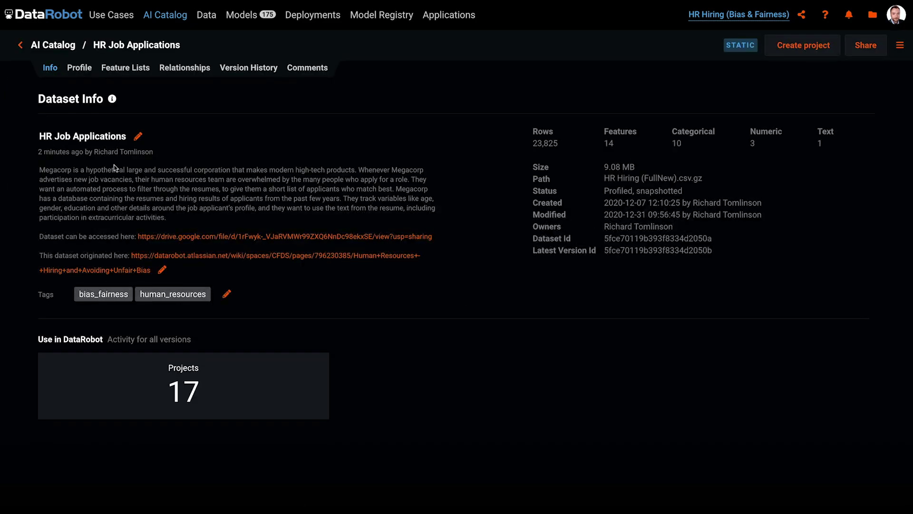
pyautogui.click(82, 70)
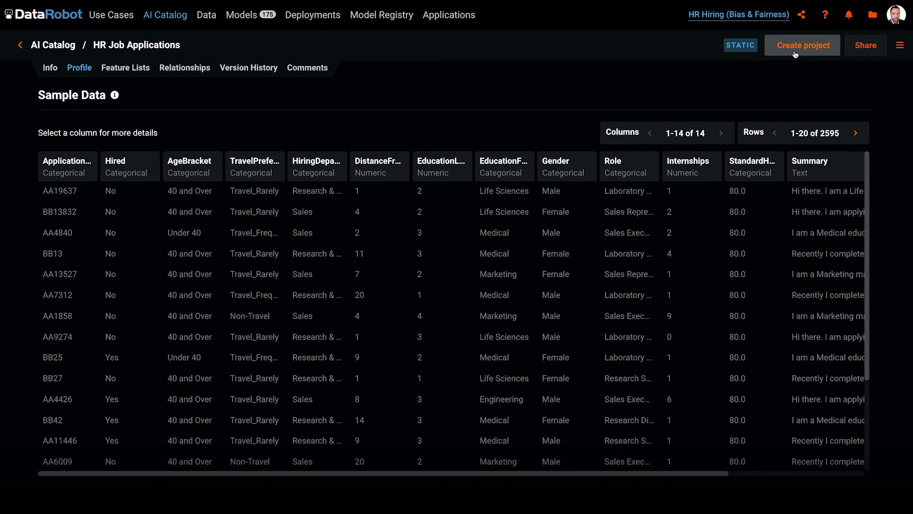
# Create a project from HR Job Applications and inspect the AgeBracket and TravelPreference distributions
pyautogui.click(795, 52)
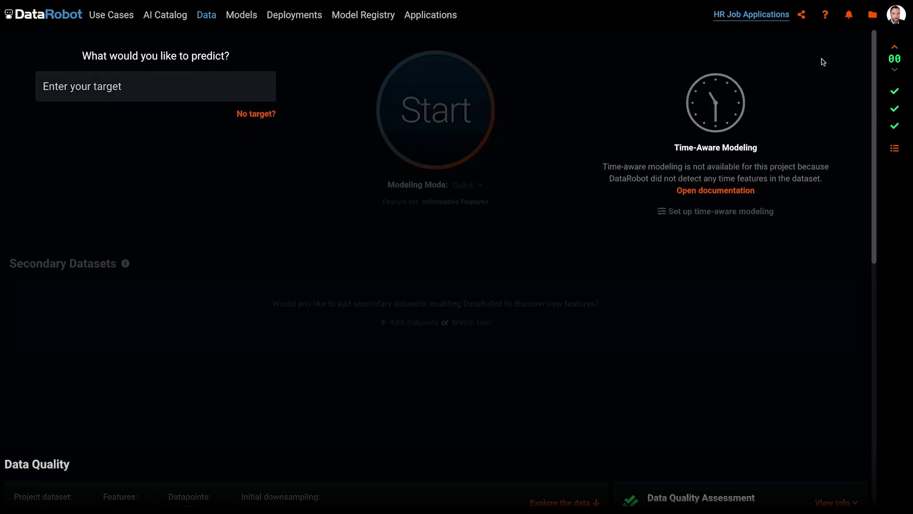
pyautogui.moveTo(873, 71); pyautogui.dragTo(872, 304)
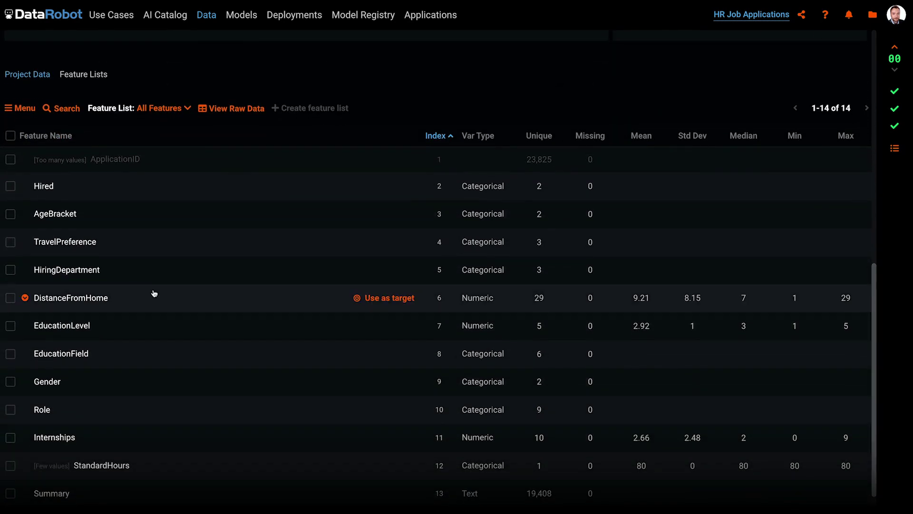
pyautogui.click(60, 214)
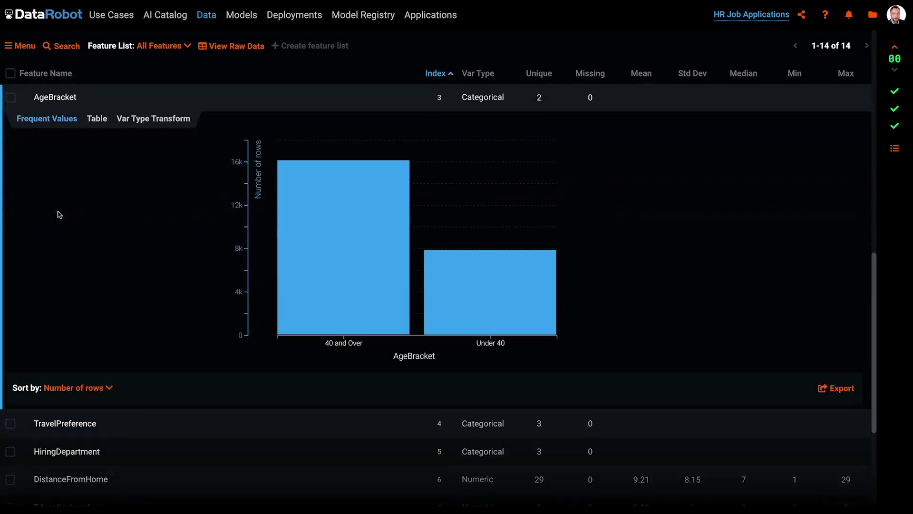
pyautogui.click(75, 427)
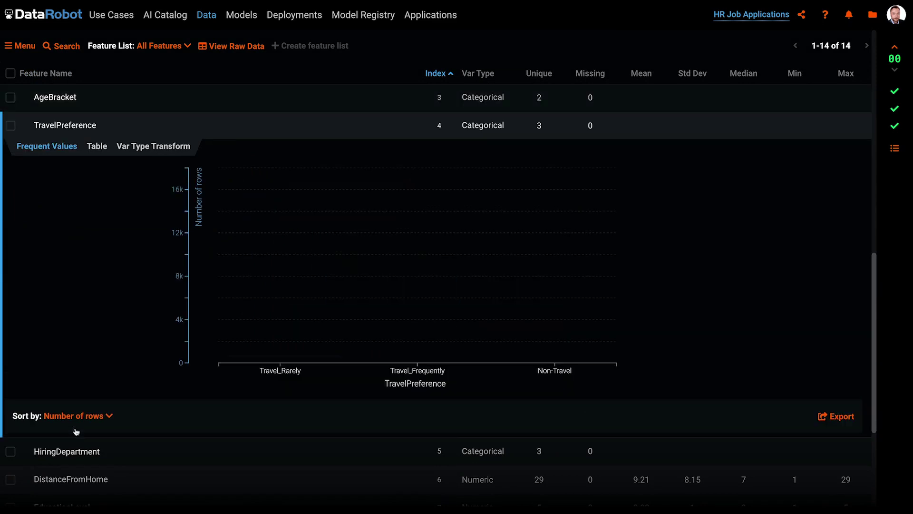
pyautogui.scroll(4, 100, 342)
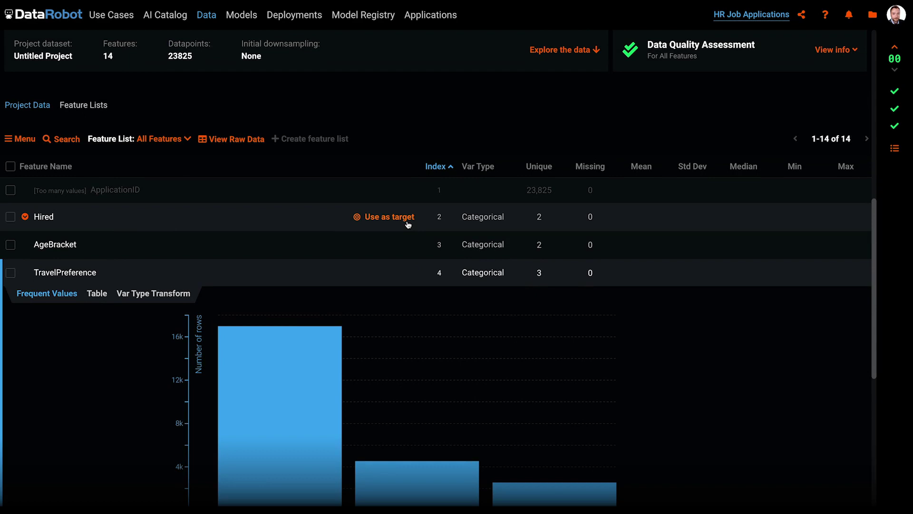
# Use Hired as the target with Autopilot modeling mode, and reveal the advanced options
pyautogui.click(404, 217)
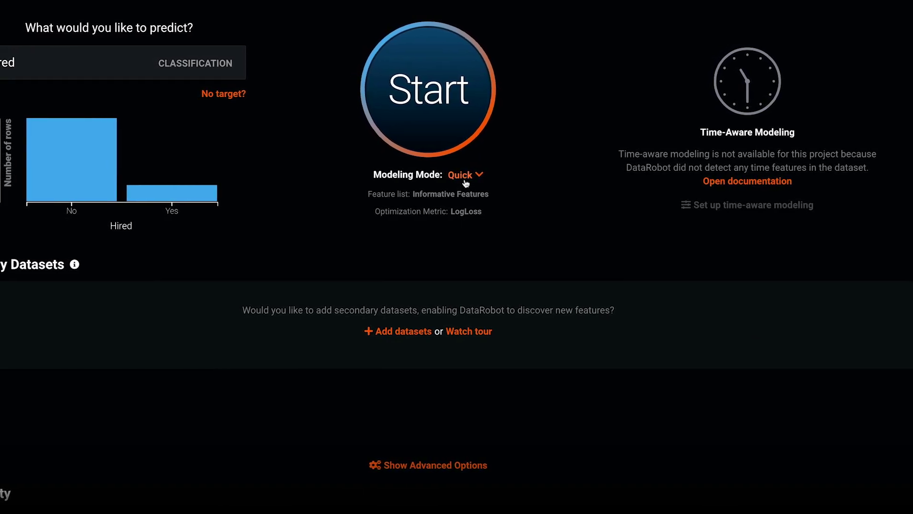
pyautogui.click(467, 174)
pyautogui.click(408, 200)
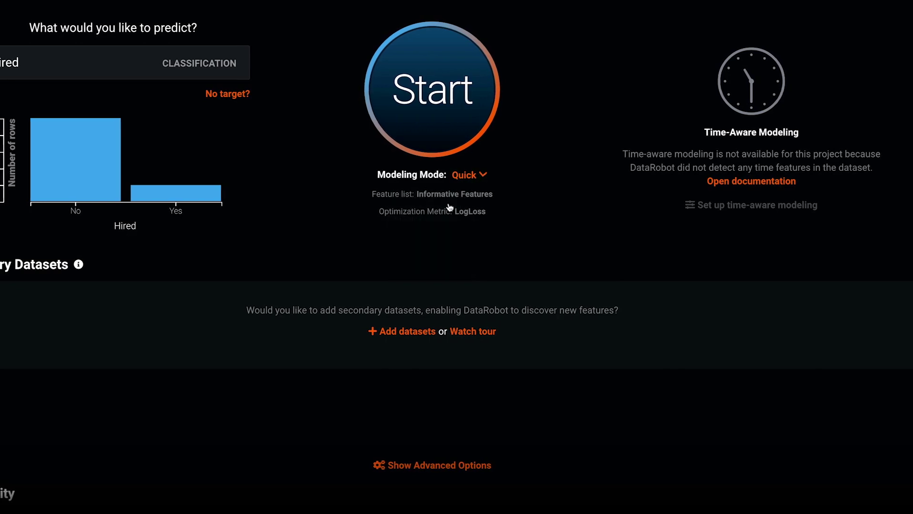
pyautogui.scroll(-1, 486, 253)
pyautogui.scroll(-2, 485, 252)
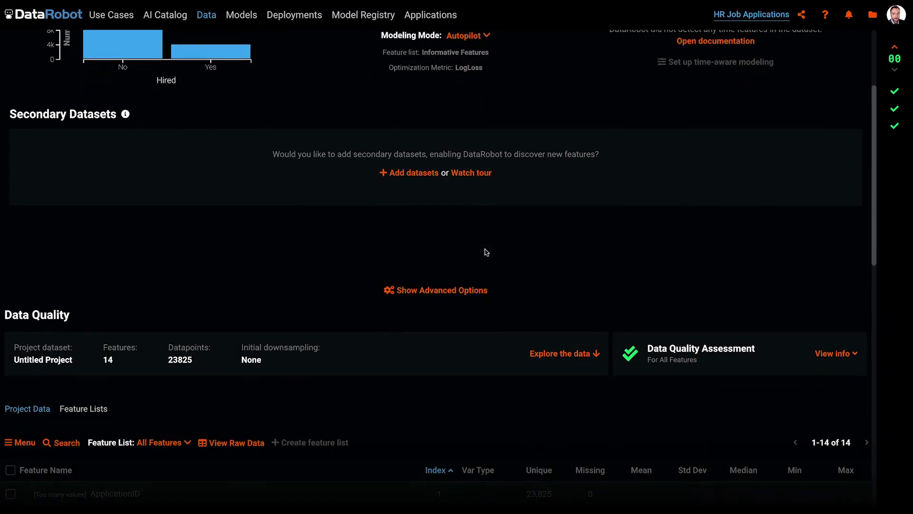
pyautogui.click(455, 291)
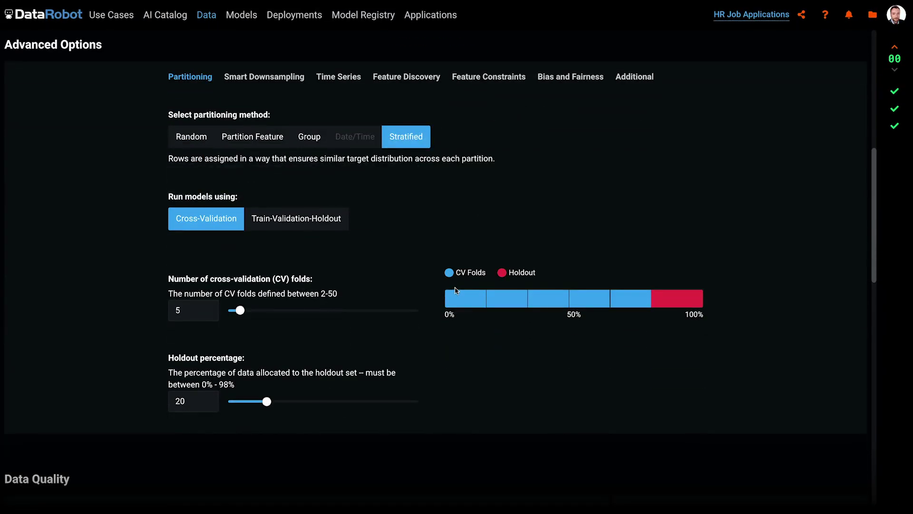
# Add AgeBracket and Gender as protected features in the Bias and Fairness settings
pyautogui.click(598, 82)
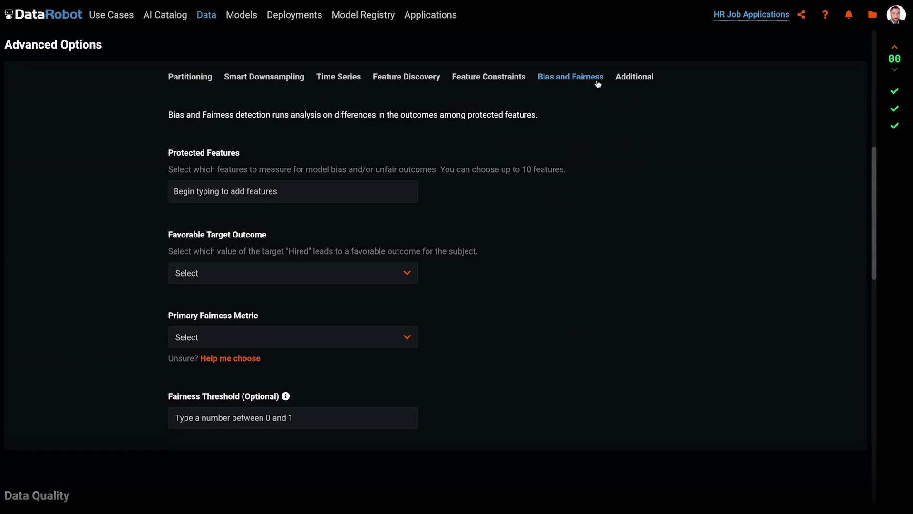
pyautogui.click(362, 197)
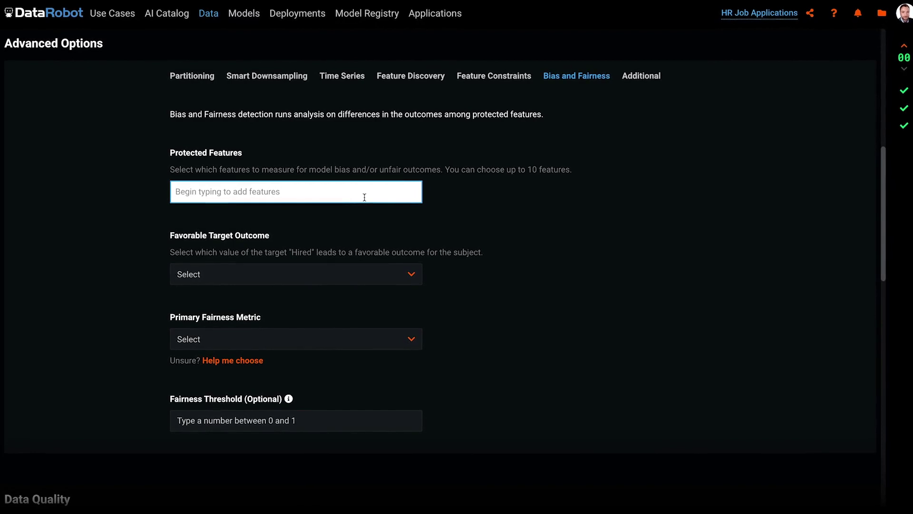
pyautogui.write('ag')
pyautogui.click(295, 216)
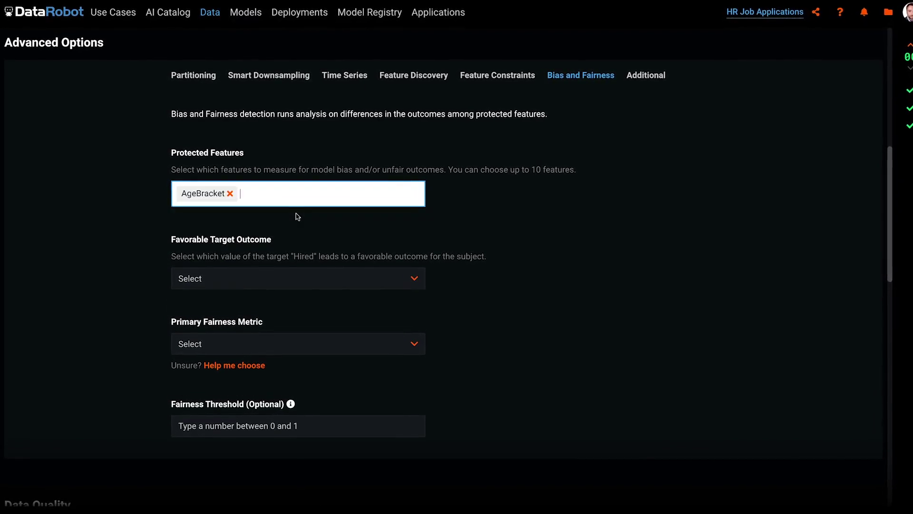
pyautogui.write('ge')
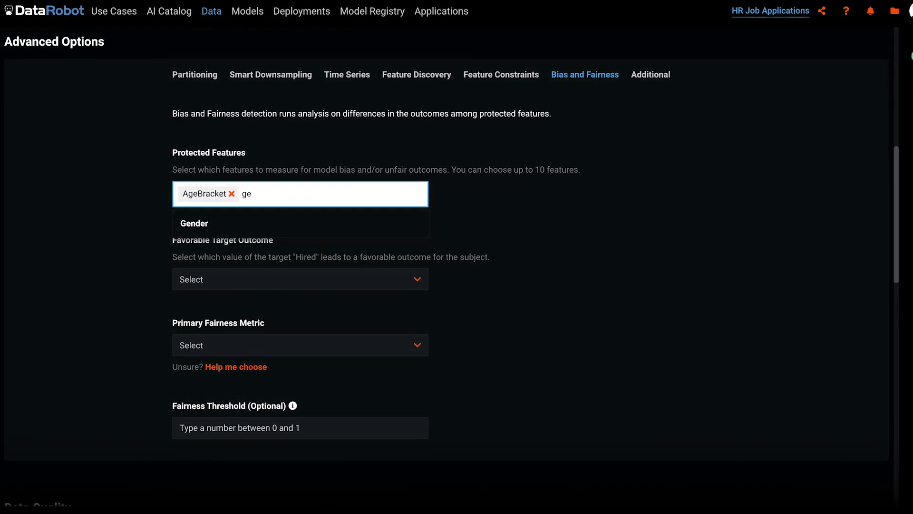
pyautogui.click(250, 219)
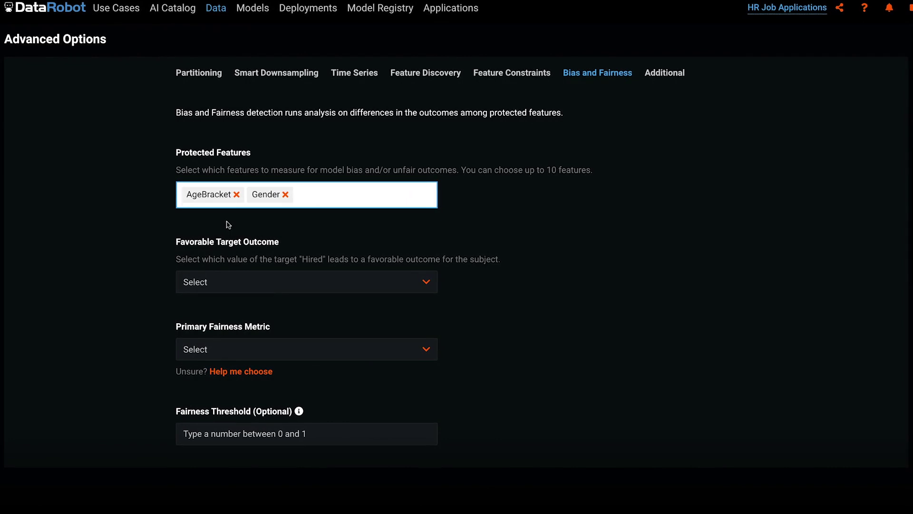
# Make Yes the favorable outcome for Hired, leaving the fairness metric unselected
pyautogui.click(246, 283)
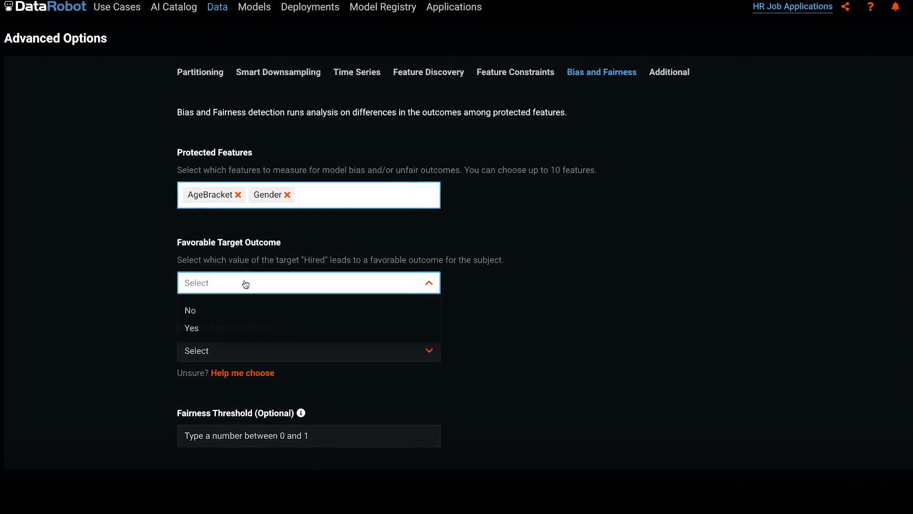
pyautogui.click(208, 331)
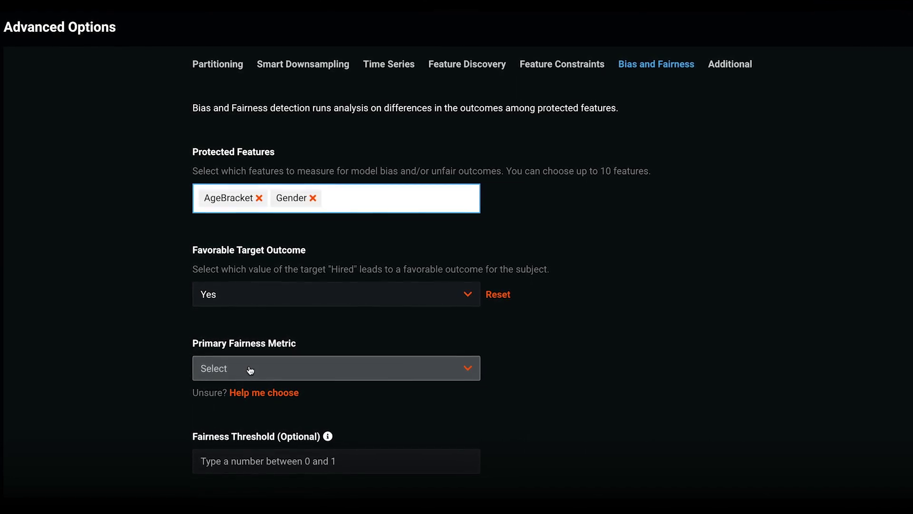
pyautogui.click(249, 370)
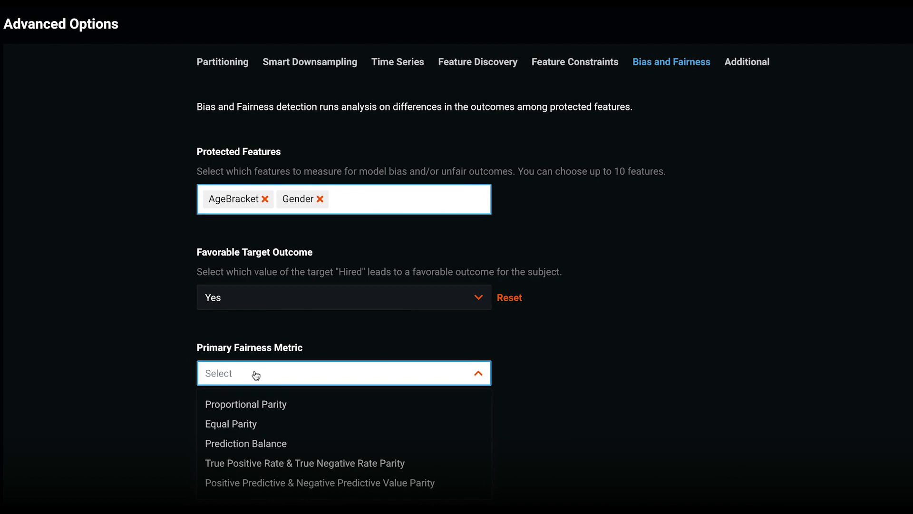
pyautogui.click(256, 375)
# Launch the fairness-metric guide and answer Equal Representation to the first question
pyautogui.click(257, 398)
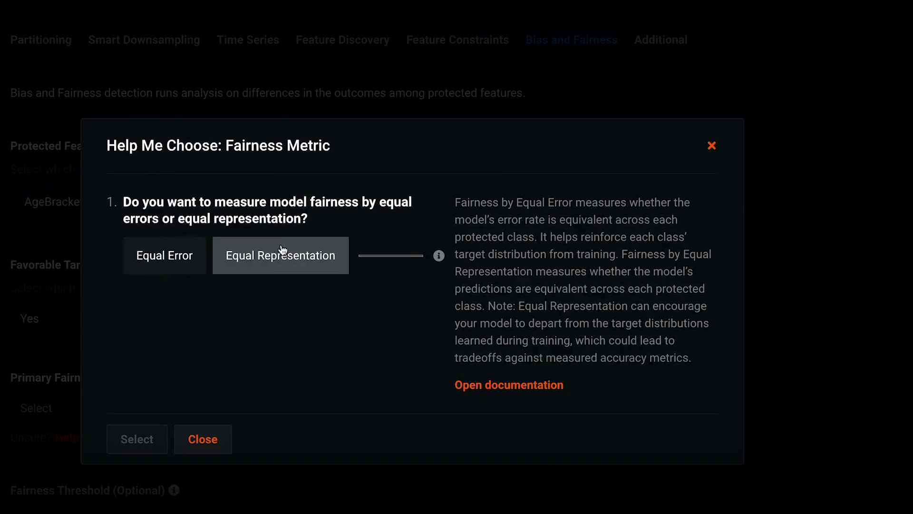
pyautogui.click(283, 248)
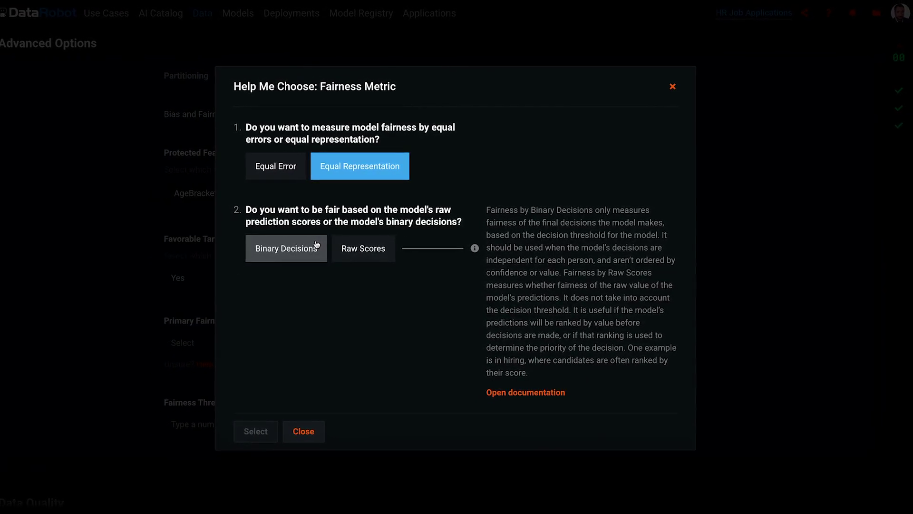
# Answer Binary Decisions and Equal Percentage so Proportional Parity is recommended
pyautogui.click(318, 245)
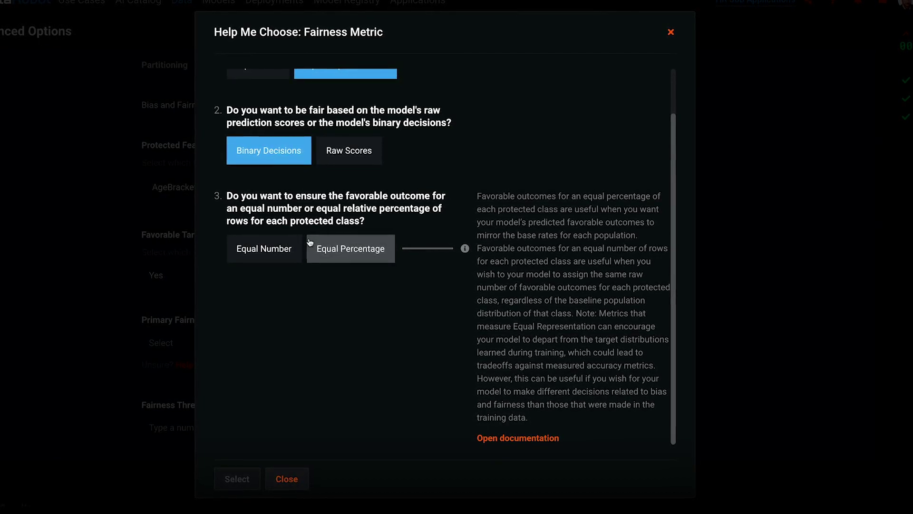
pyautogui.click(309, 244)
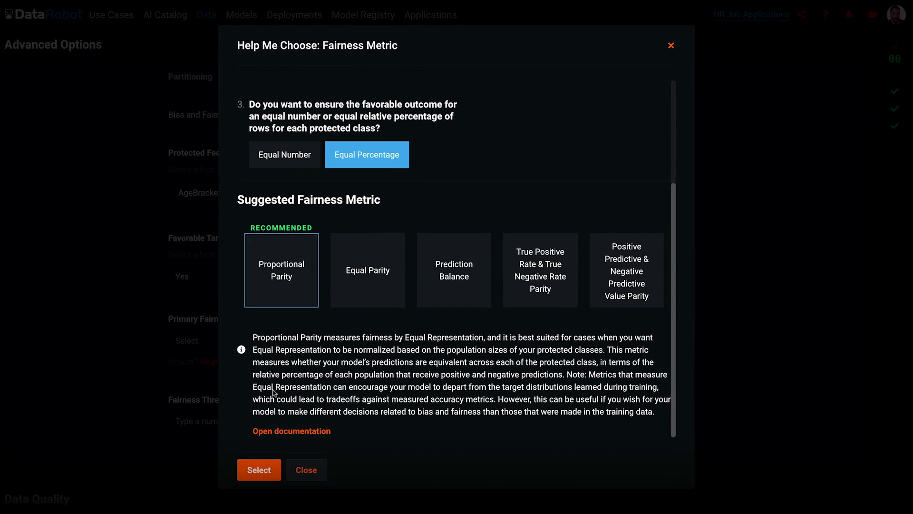
# Apply Proportional Parity as the primary fairness metric with a 0.8 fairness threshold
pyautogui.click(258, 475)
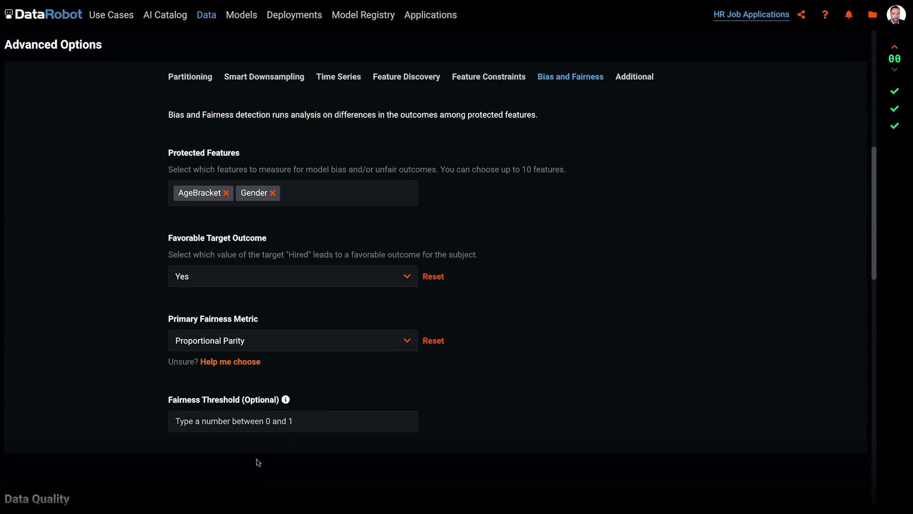
pyautogui.click(258, 422)
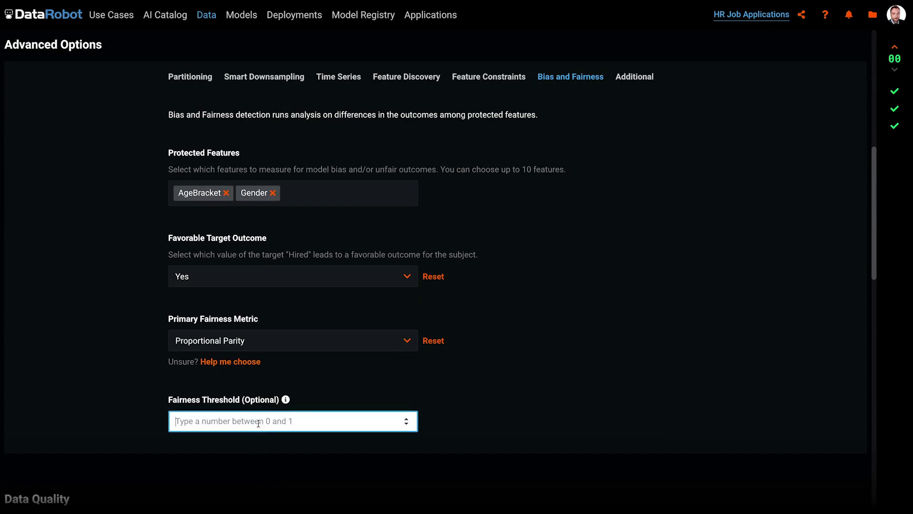
pyautogui.write('0.8')
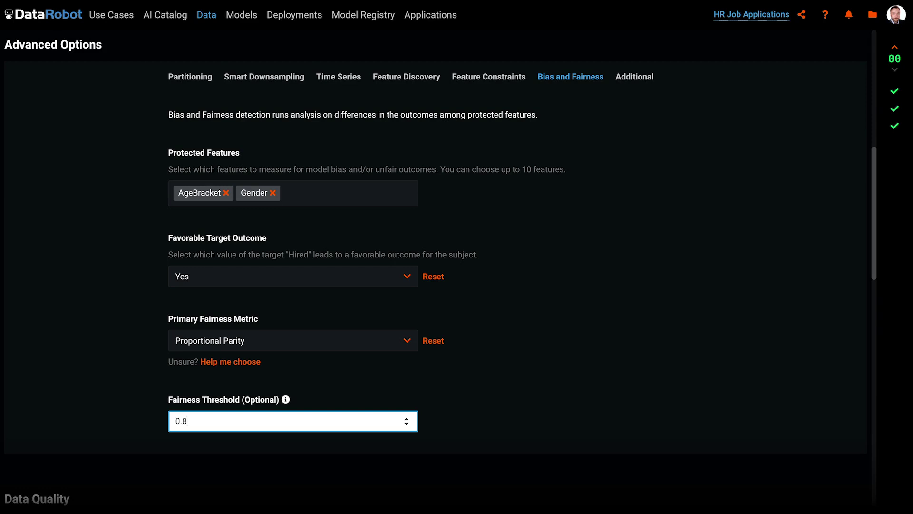
pyautogui.click(637, 383)
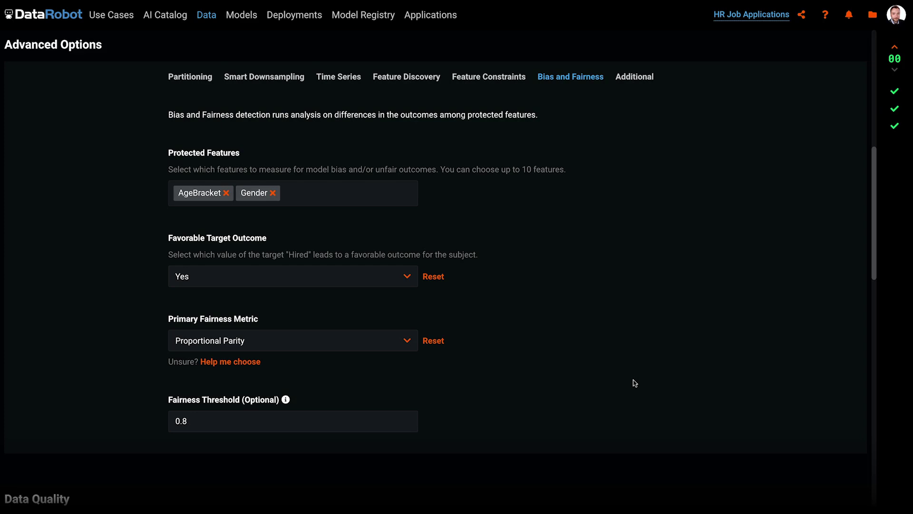
# Start the Autopilot run predicting Hired
pyautogui.scroll(9, 634, 382)
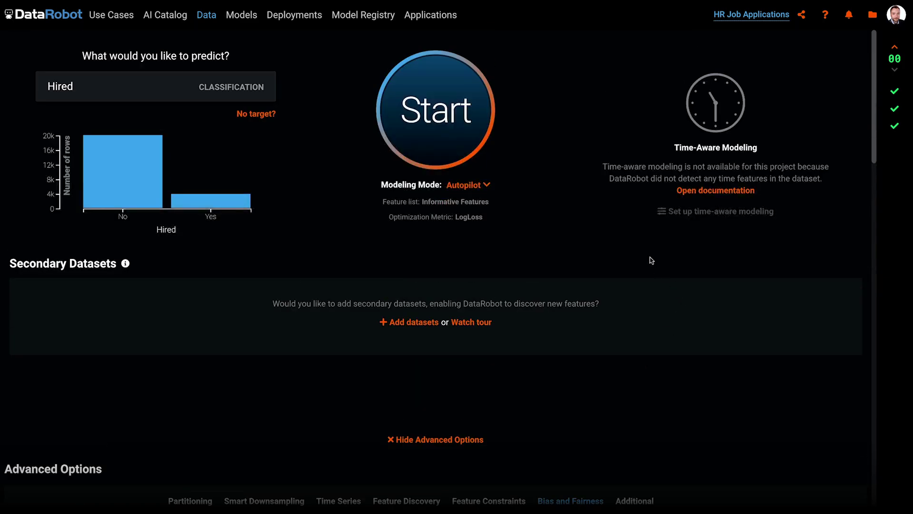
pyautogui.click(430, 86)
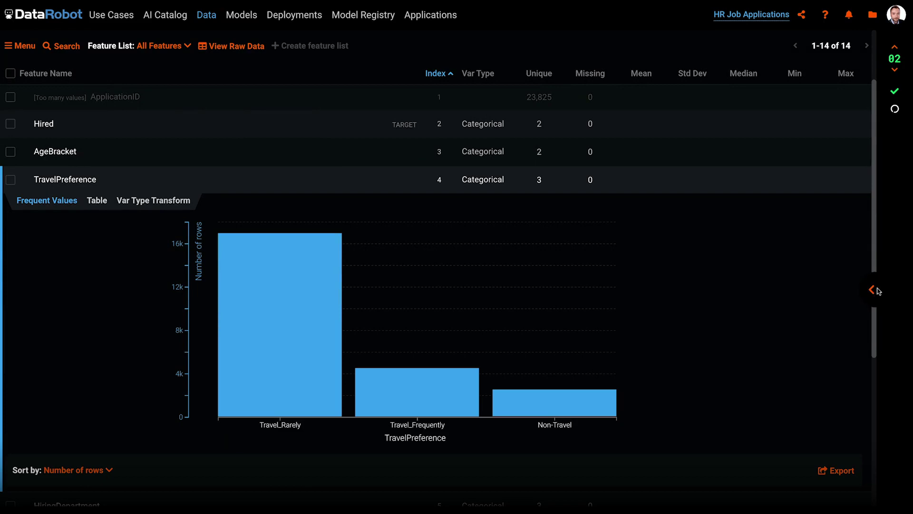
# Check the Workers panel, then view the Leaderboard topped by RandomForest M116
pyautogui.click(873, 290)
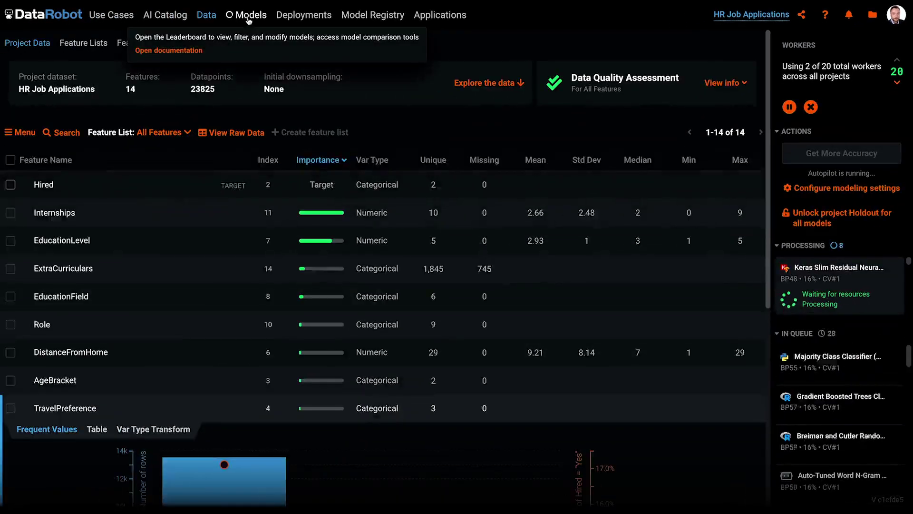
pyautogui.click(83, 19)
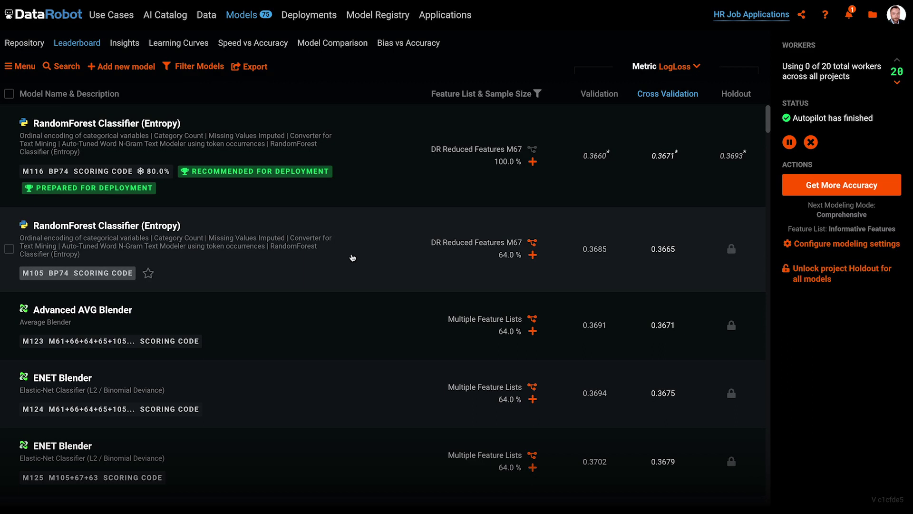
# Open M105 RandomForest's Per-class Bias chart for AgeBracket, showing 40 and Over at 0.711
pyautogui.click(352, 257)
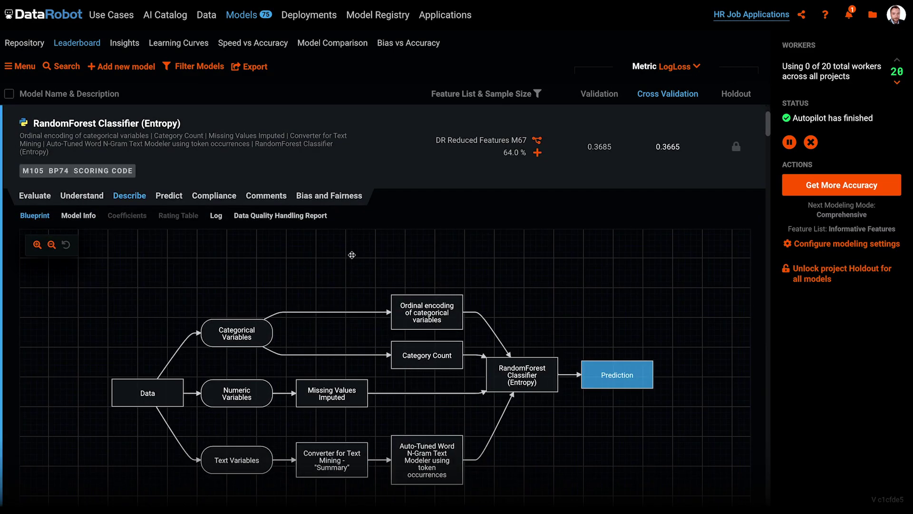
pyautogui.click(347, 199)
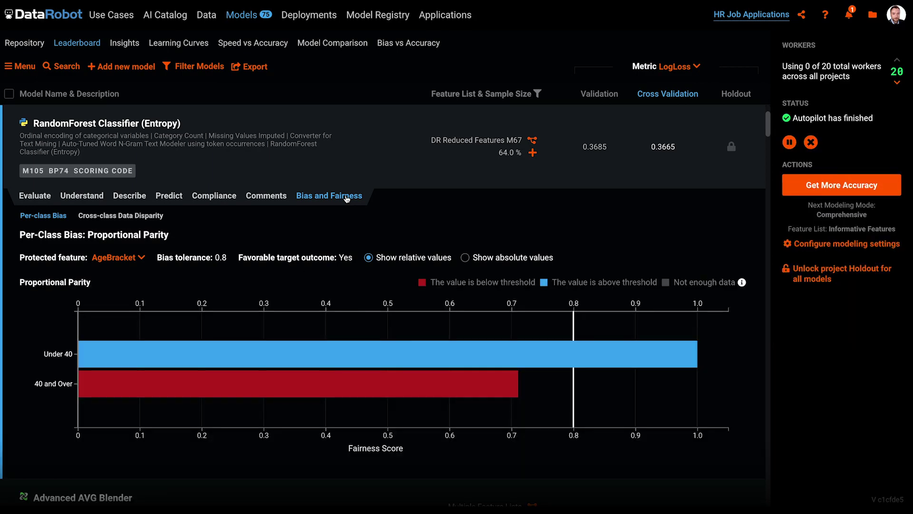
pyautogui.moveTo(342, 350)
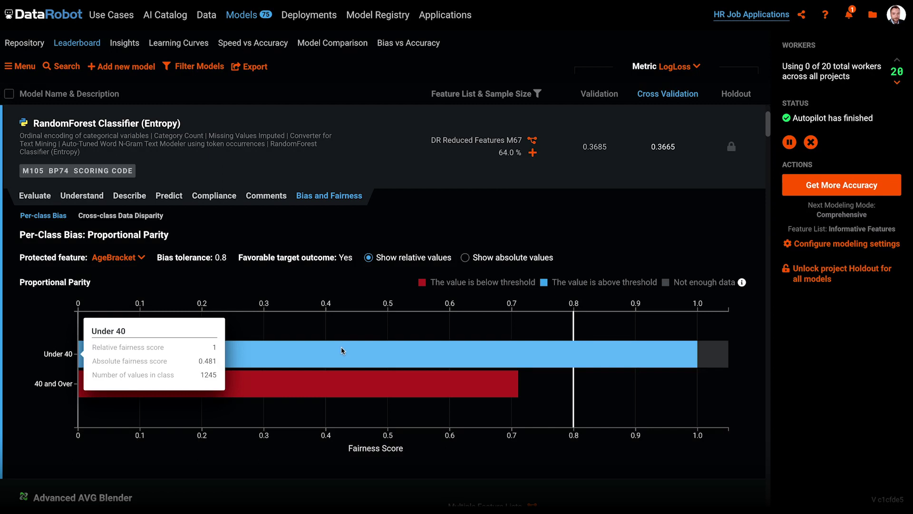
pyautogui.moveTo(346, 382)
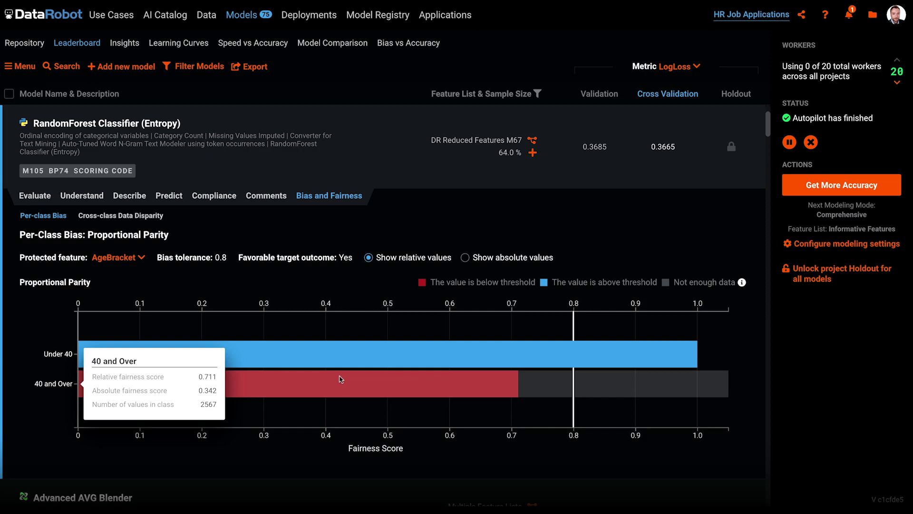
pyautogui.click(134, 258)
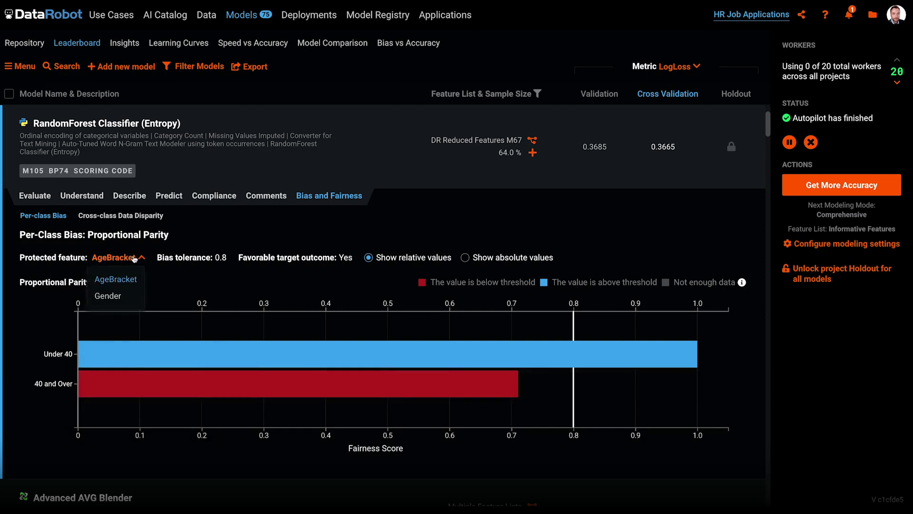
pyautogui.click(108, 296)
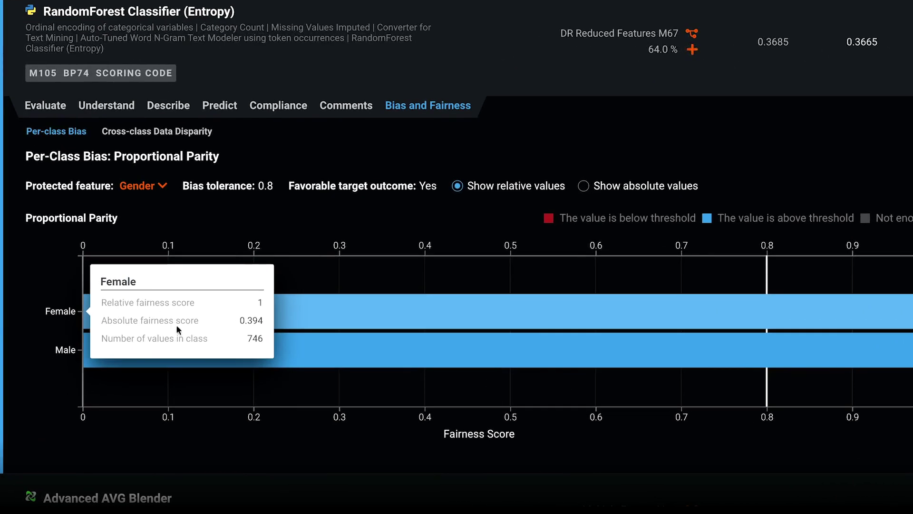
pyautogui.moveTo(200, 378)
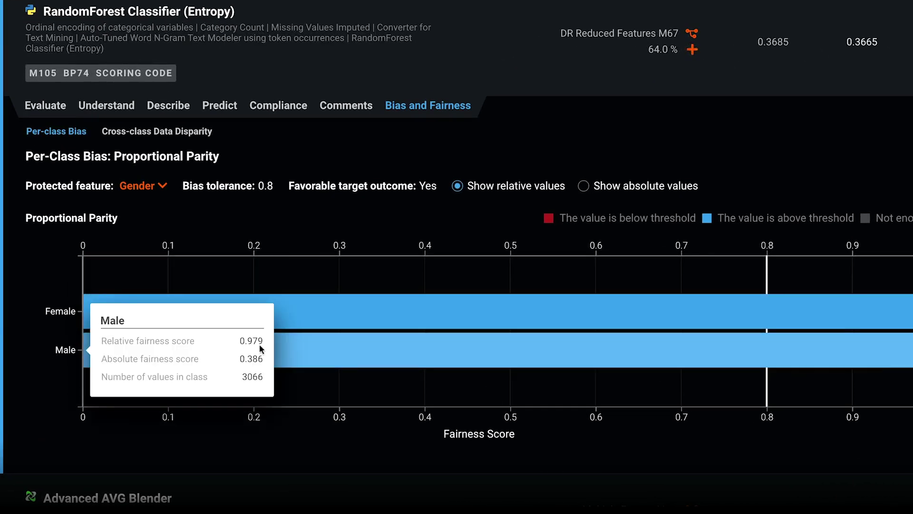
pyautogui.click(162, 187)
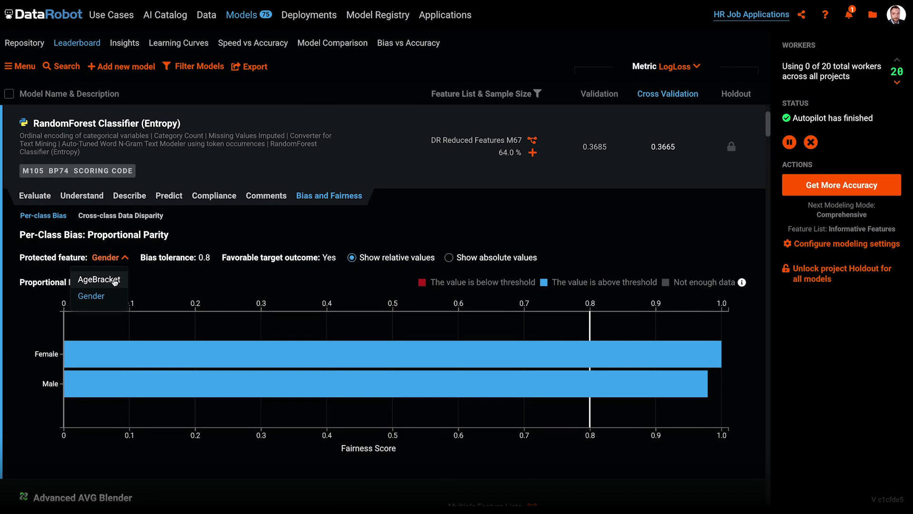
pyautogui.click(98, 279)
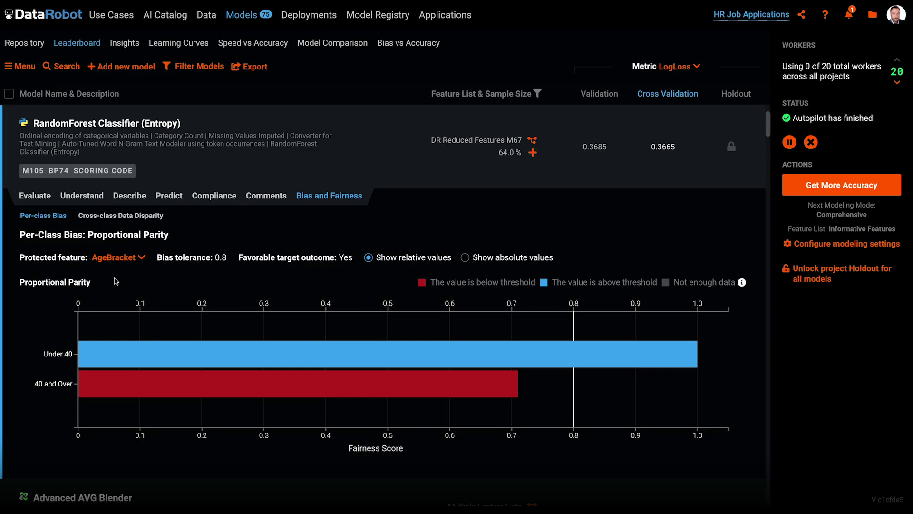
# Compare 40 and Over with Under 40 in Cross-class Data Disparity, flagging Internships at 0.639
pyautogui.click(123, 217)
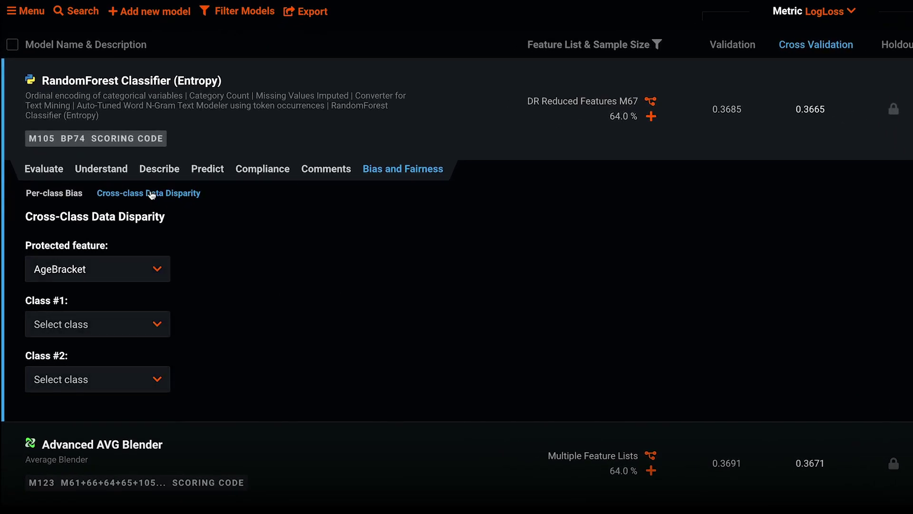
pyautogui.click(125, 320)
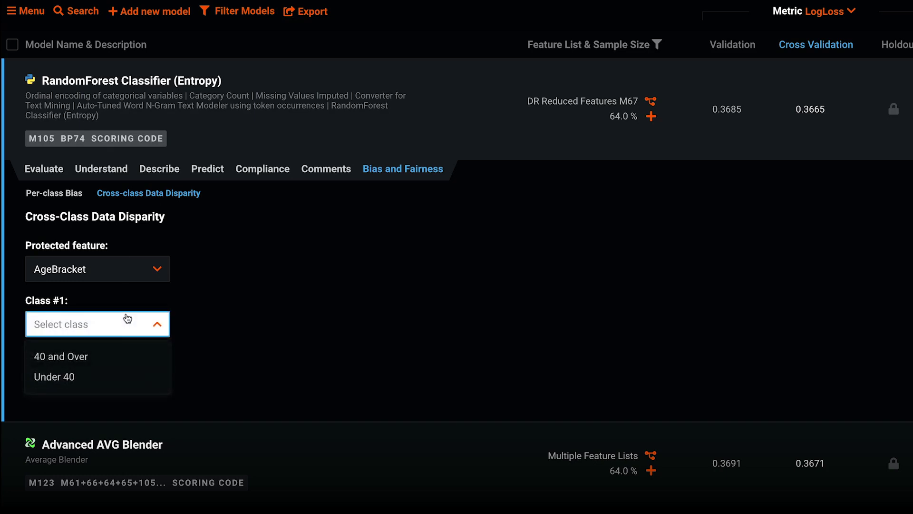
pyautogui.click(111, 356)
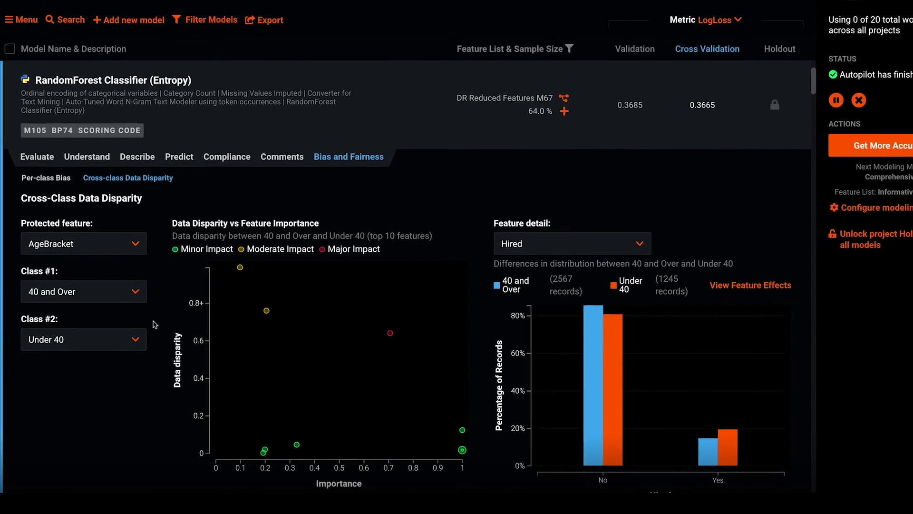
pyautogui.scroll(-3, 154, 321)
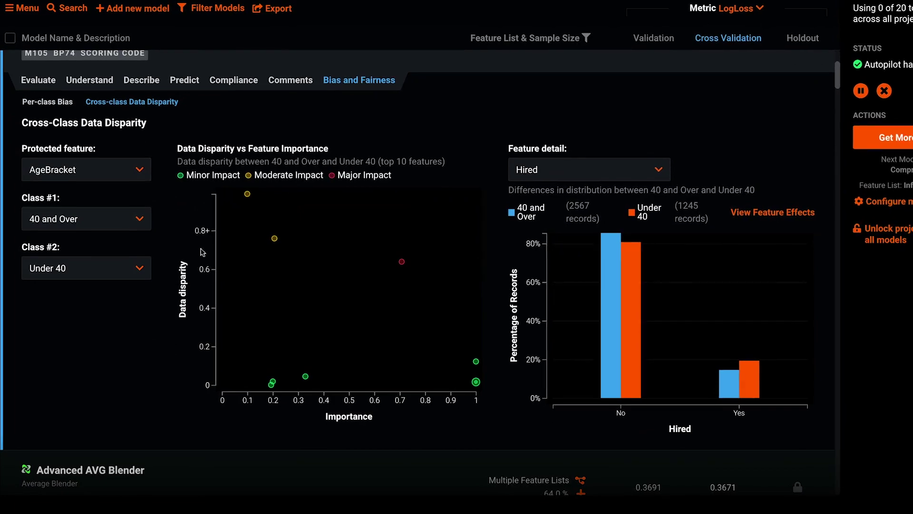
pyautogui.moveTo(274, 239)
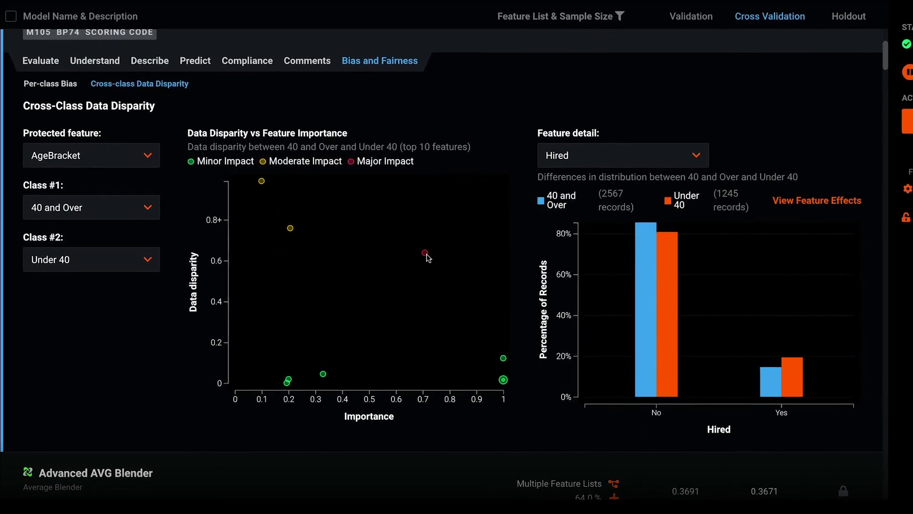
pyautogui.moveTo(425, 255)
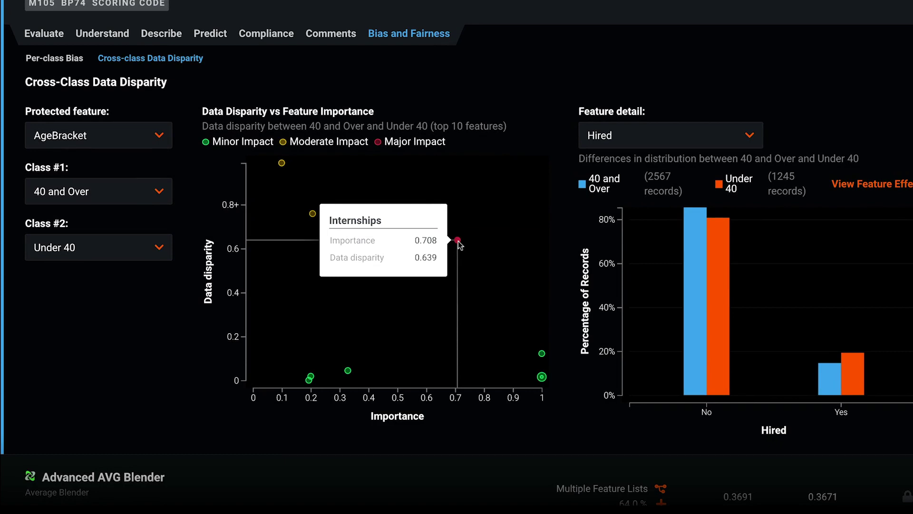
# Show the Internships histogram: 2567 records aged 40 and Over versus 1245 Under 40
pyautogui.click(457, 240)
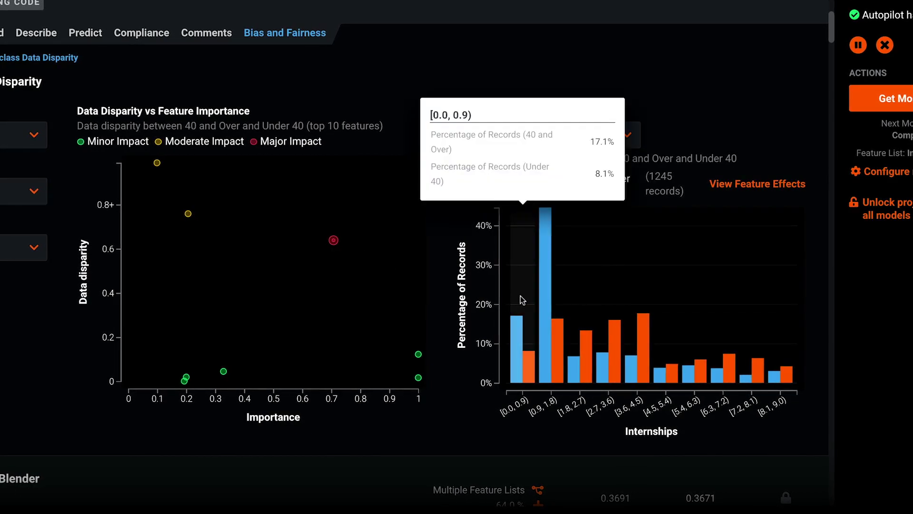
pyautogui.moveTo(542, 286)
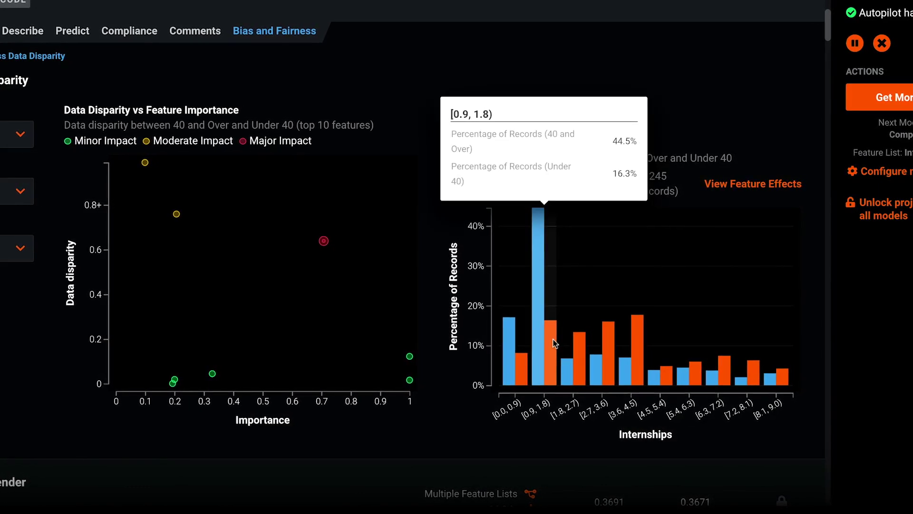
pyautogui.moveTo(642, 344)
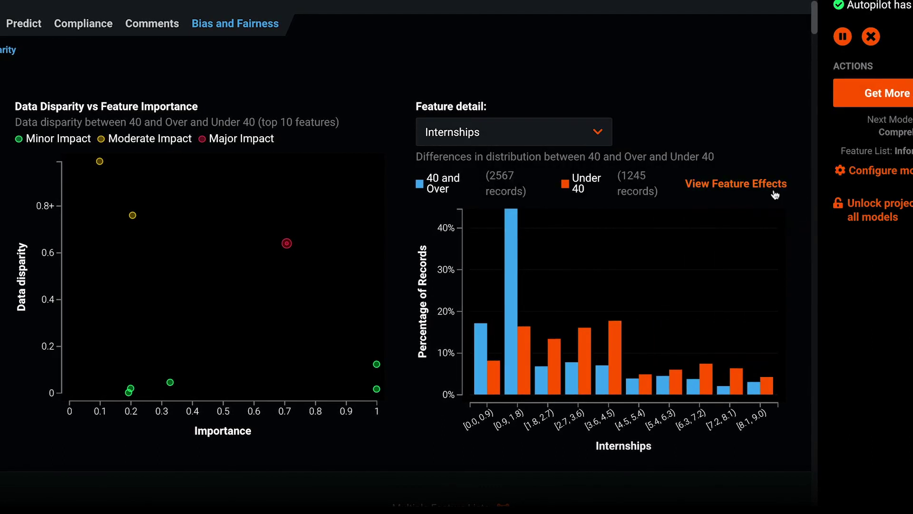
# Show M105's Feature Effects for Internships, with EducationLevel 100%, Internships 71%, ExtraCurriculars 55%
pyautogui.click(769, 187)
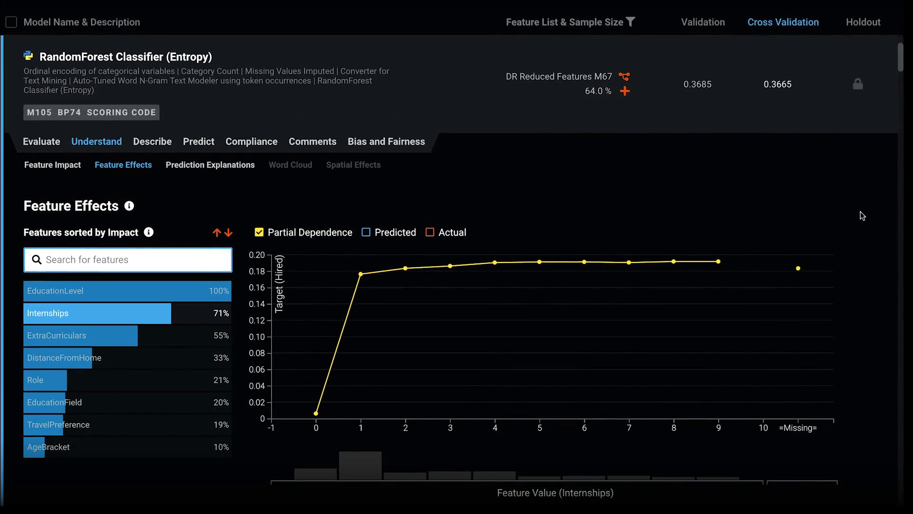
pyautogui.moveTo(397, 271)
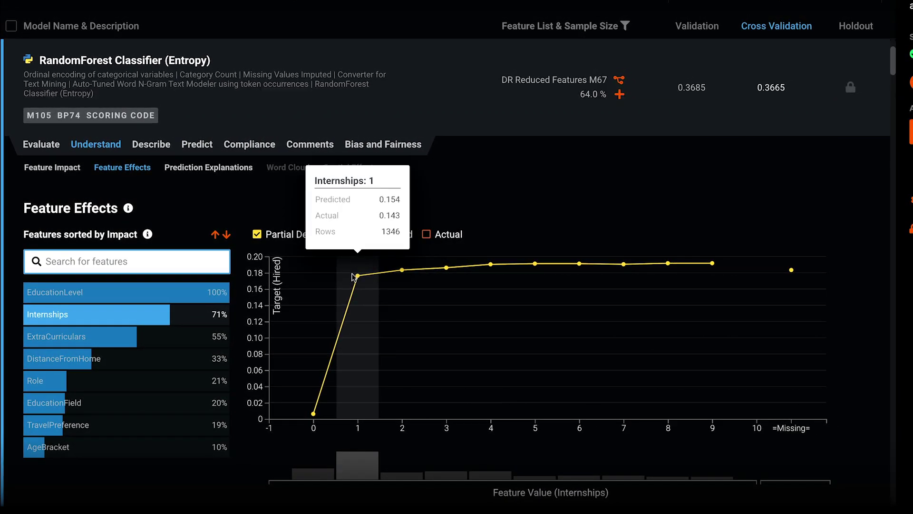
pyautogui.moveTo(329, 278)
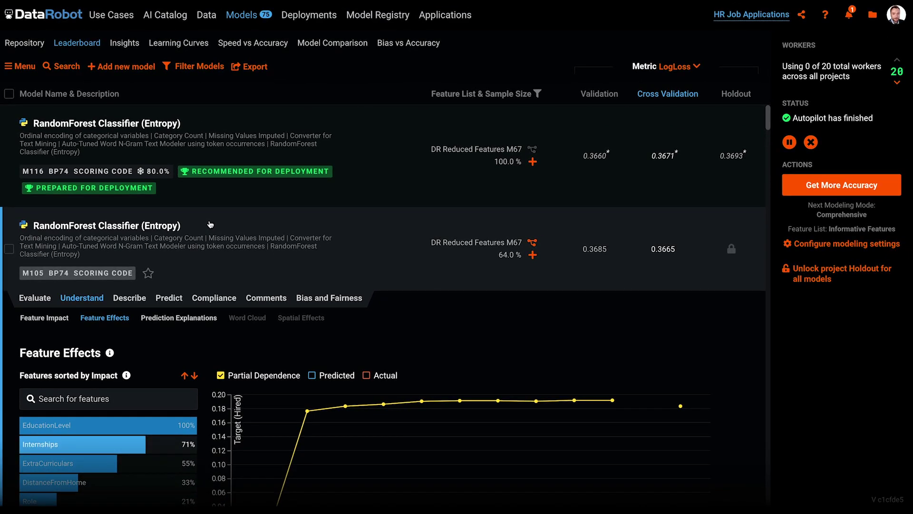
# Collapse the M105 row and switch to the Bias vs Accuracy view under Models
pyautogui.click(210, 224)
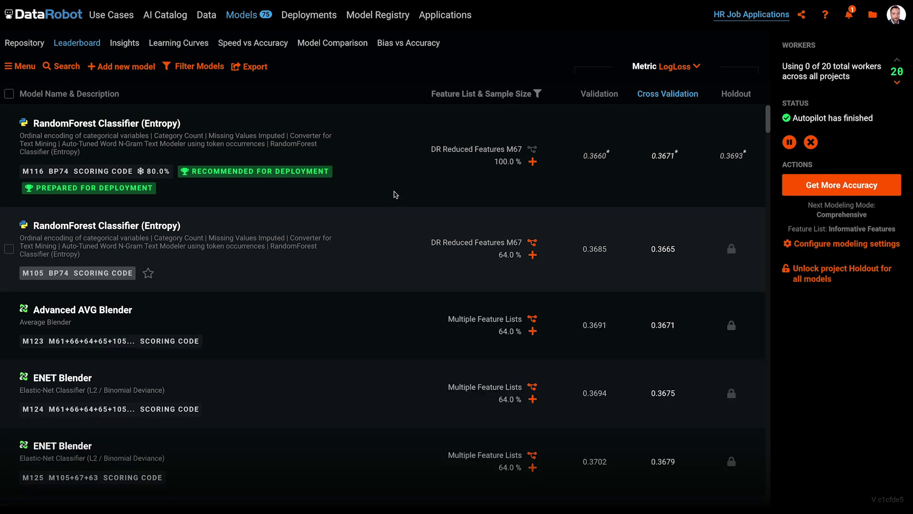
pyautogui.click(399, 45)
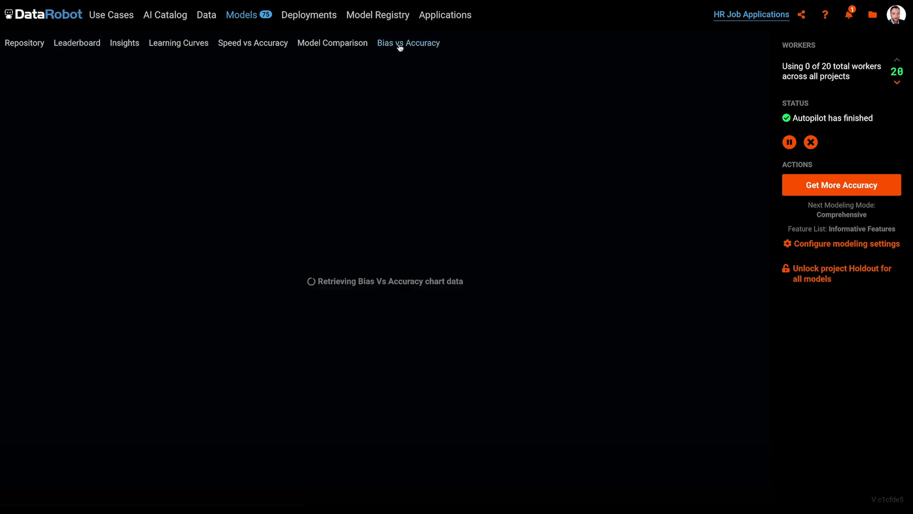